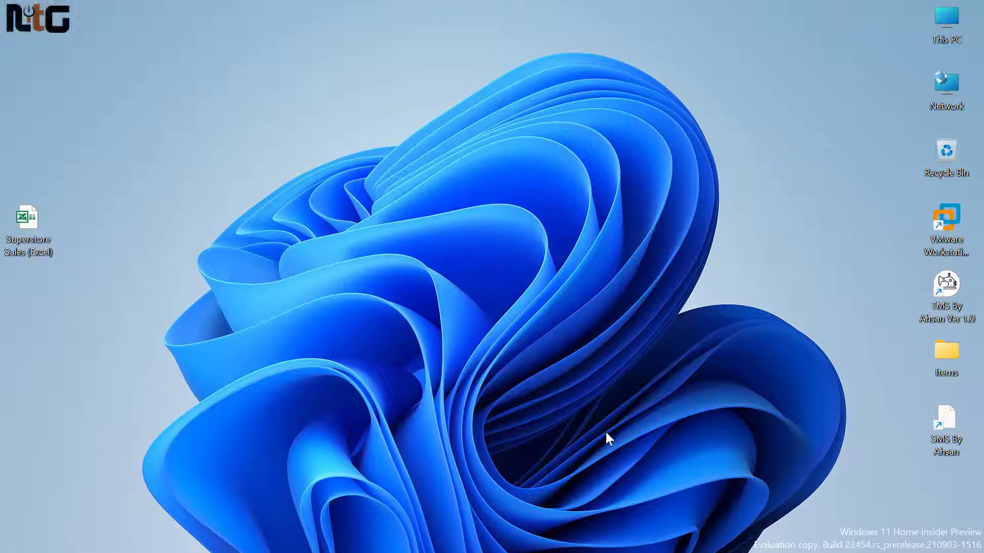
# - Select the Superstore Sales (Excel) icon on the desktop and open its Properties with Alt+Enter
pyautogui.moveTo(147, 185); pyautogui.dragTo(2, 301)
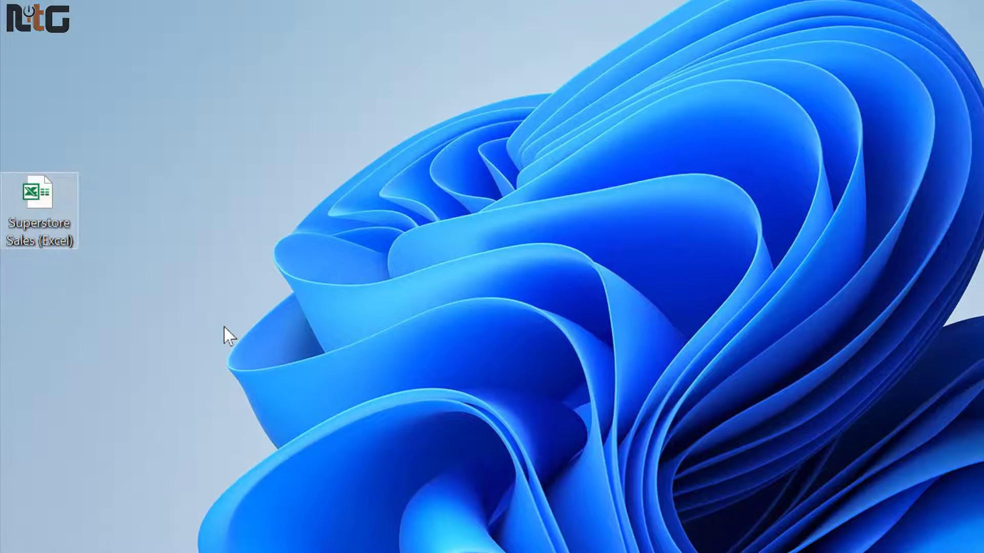
pyautogui.hotkey('alt', 'Return')
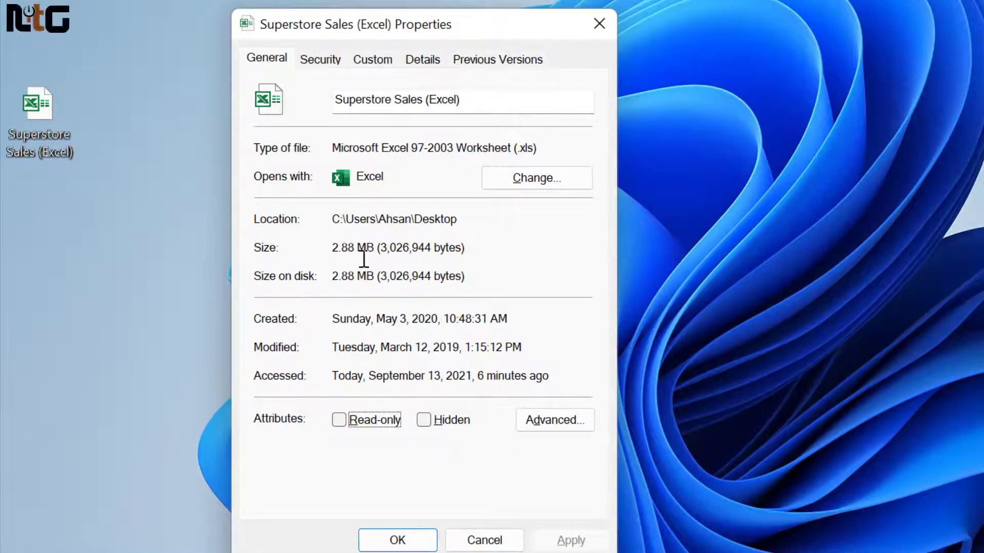
# - Confirm the original .xls workbook's Size reads 2.88 MB, then cancel the Properties dialog
pyautogui.moveTo(374, 248); pyautogui.dragTo(316, 258)
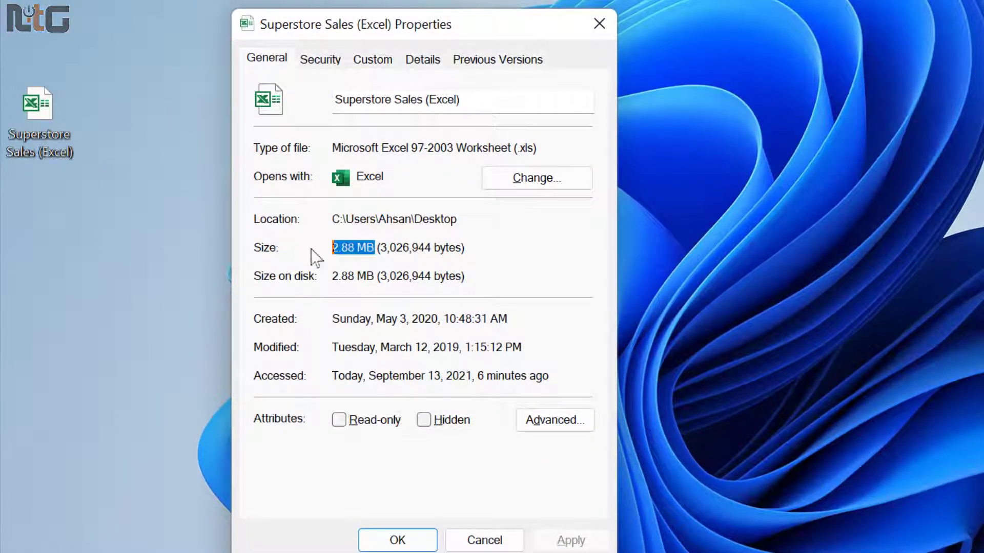
pyautogui.click(348, 249)
pyautogui.moveTo(378, 247); pyautogui.dragTo(324, 246)
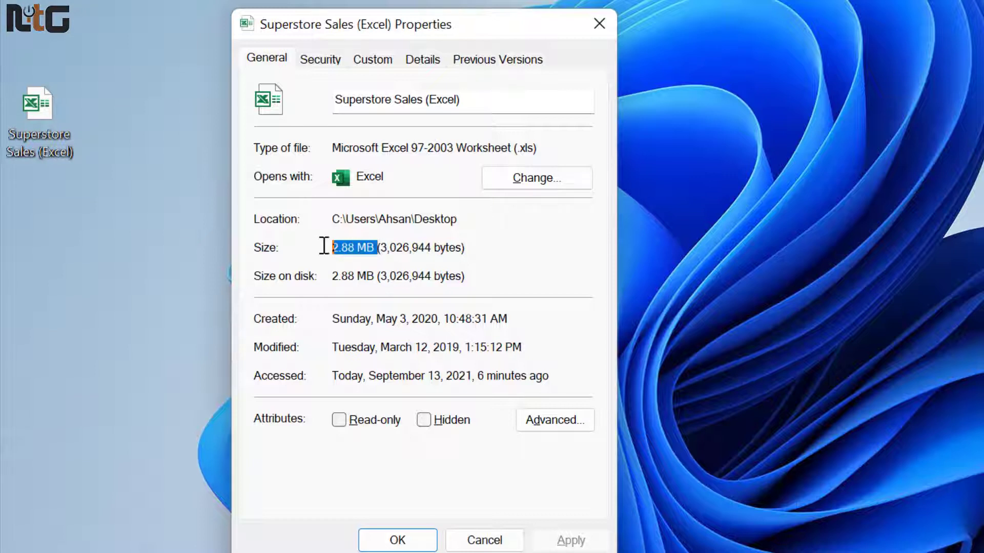
pyautogui.click(398, 247)
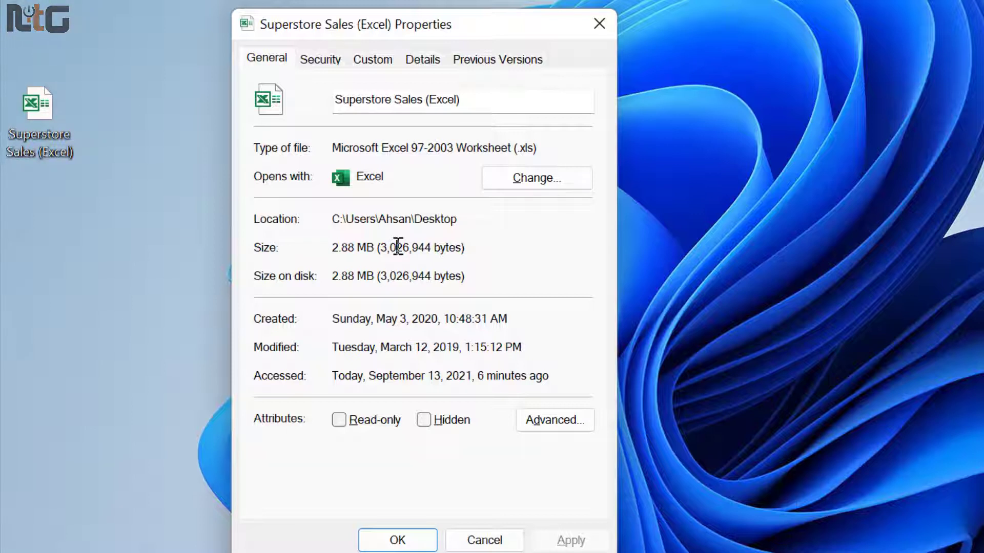
pyautogui.doubleClick(360, 246)
pyautogui.click(358, 246)
pyautogui.moveTo(375, 251); pyautogui.dragTo(319, 250)
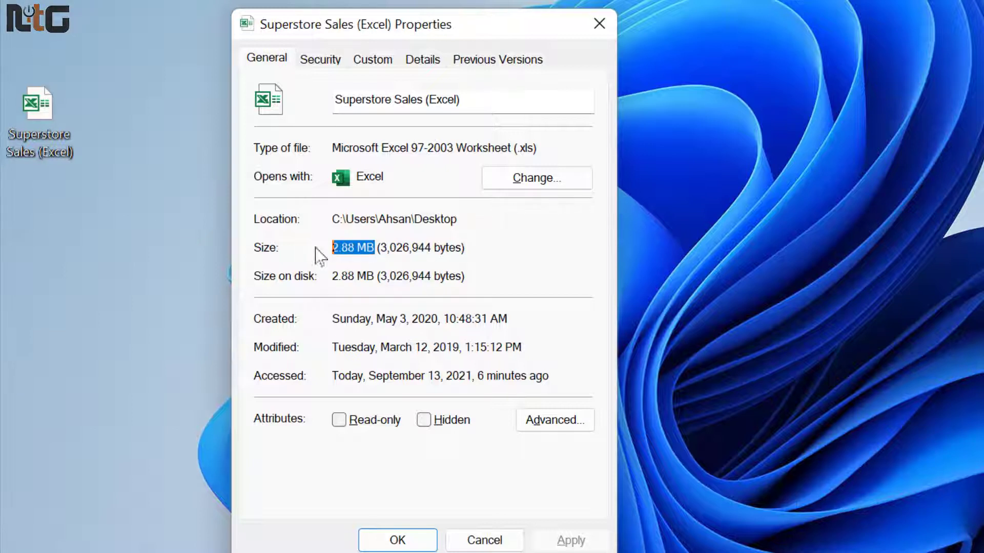
pyautogui.click(396, 248)
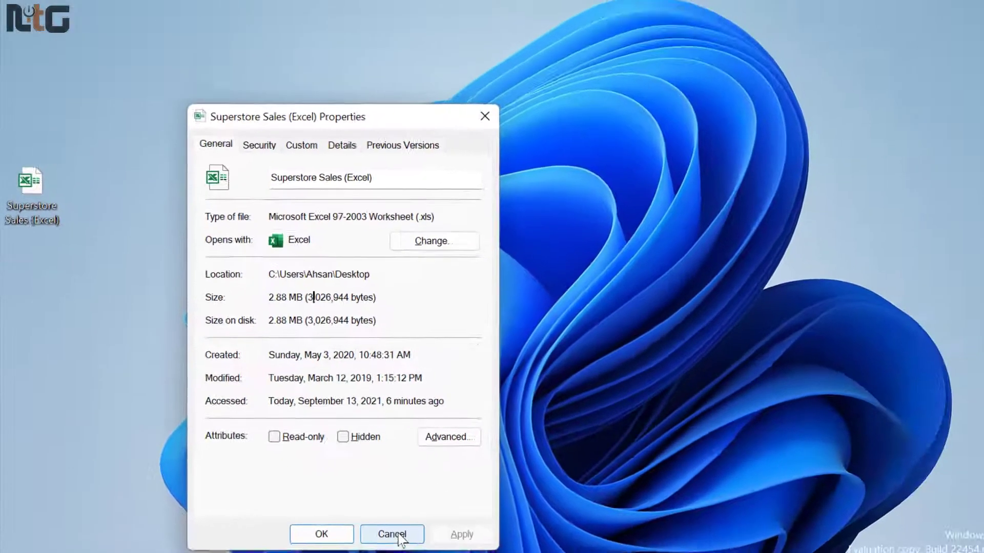
pyautogui.click(490, 538)
# - Open the Superstore Sales workbook in Excel and start a Save As to the Desktop
pyautogui.doubleClick(32, 223)
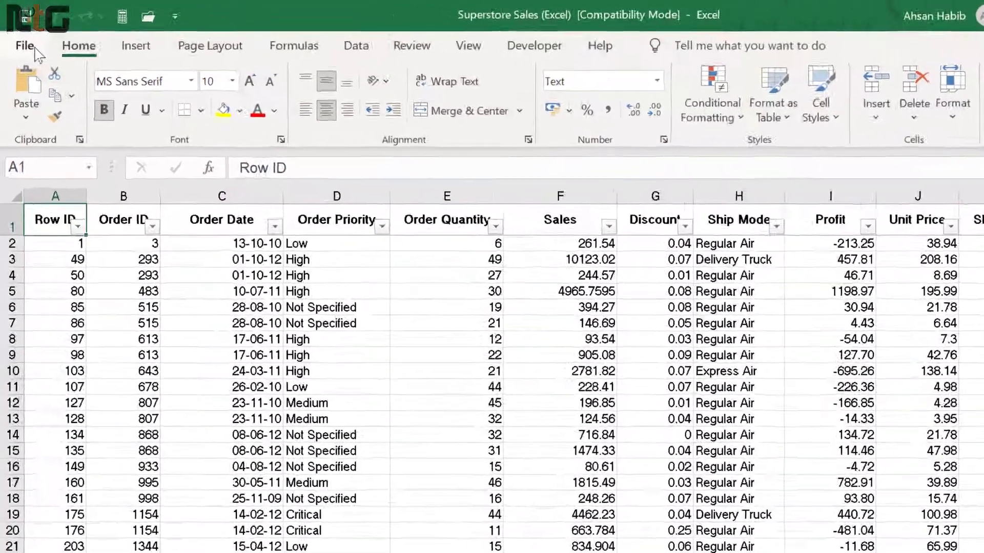
pyautogui.click(21, 38)
pyautogui.click(73, 321)
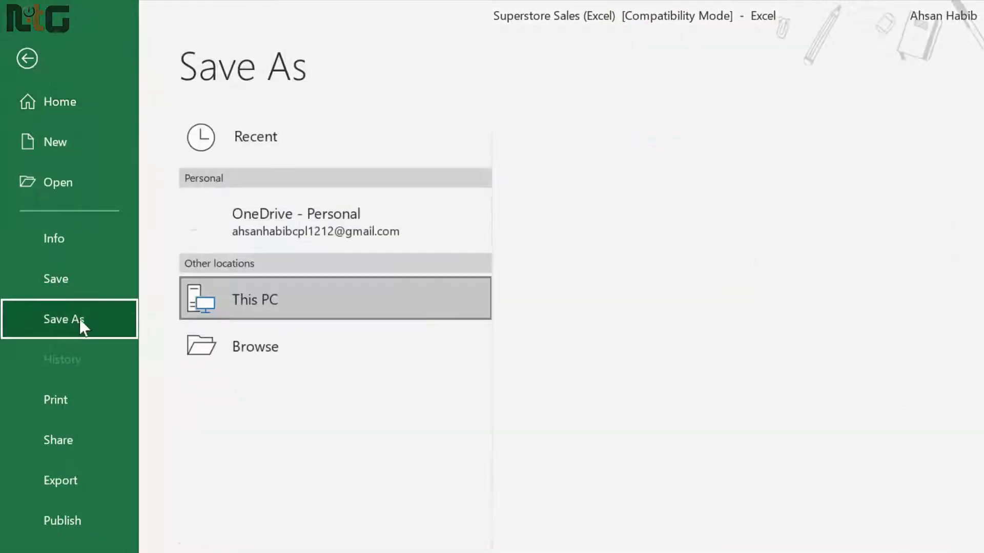
pyautogui.click(288, 404)
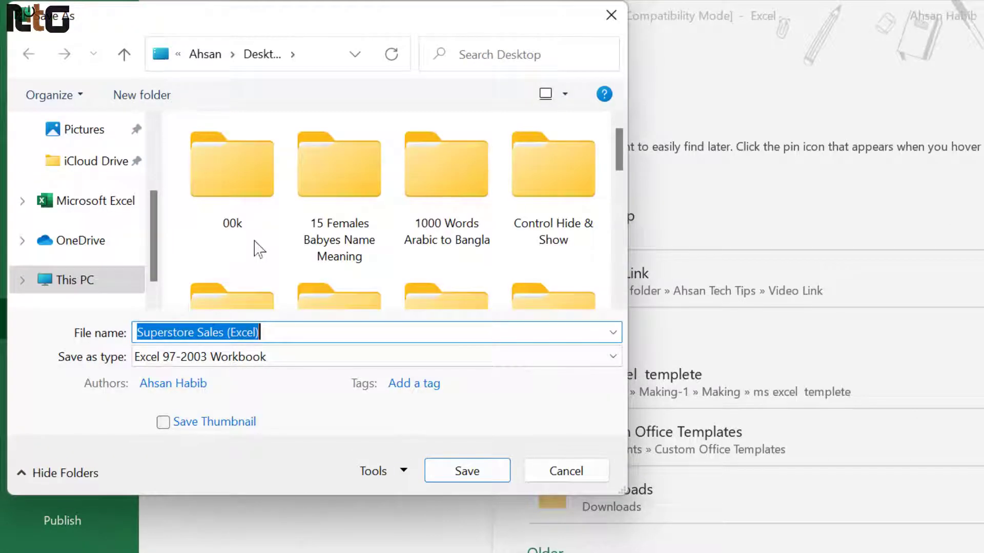
pyautogui.scroll(3, 124, 211)
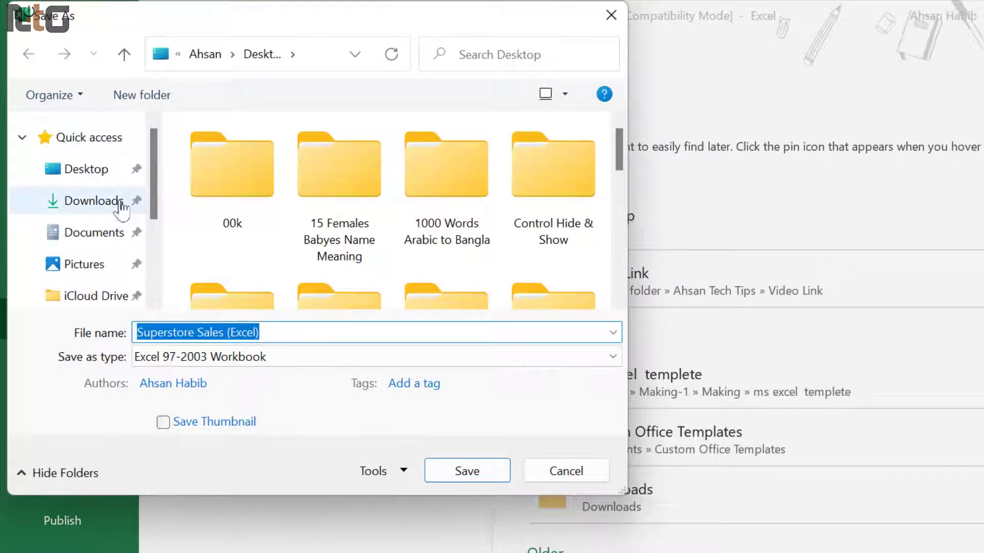
pyautogui.click(88, 171)
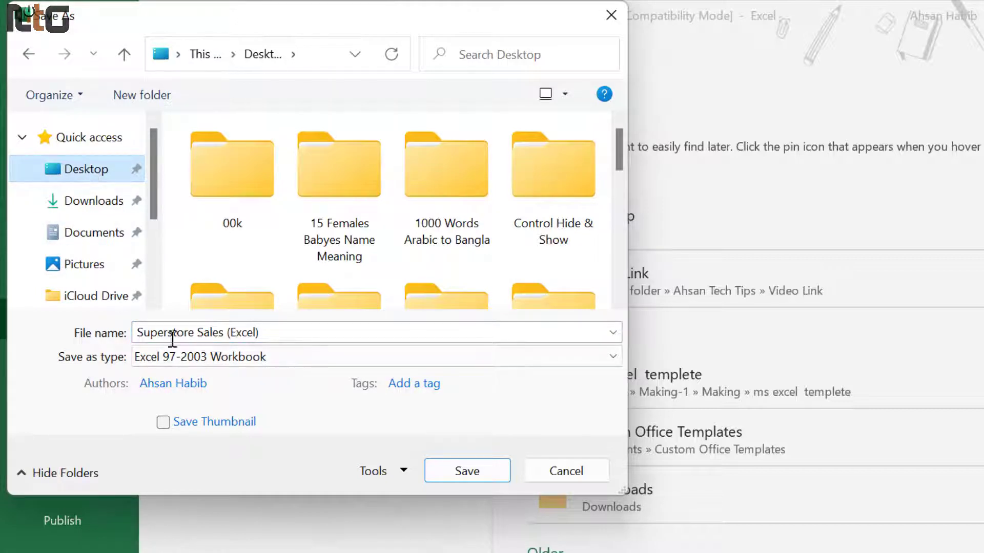
# - Save it as an Excel Binary Workbook named 1Superstore Sales (Excel), then minimise Excel
pyautogui.click(562, 357)
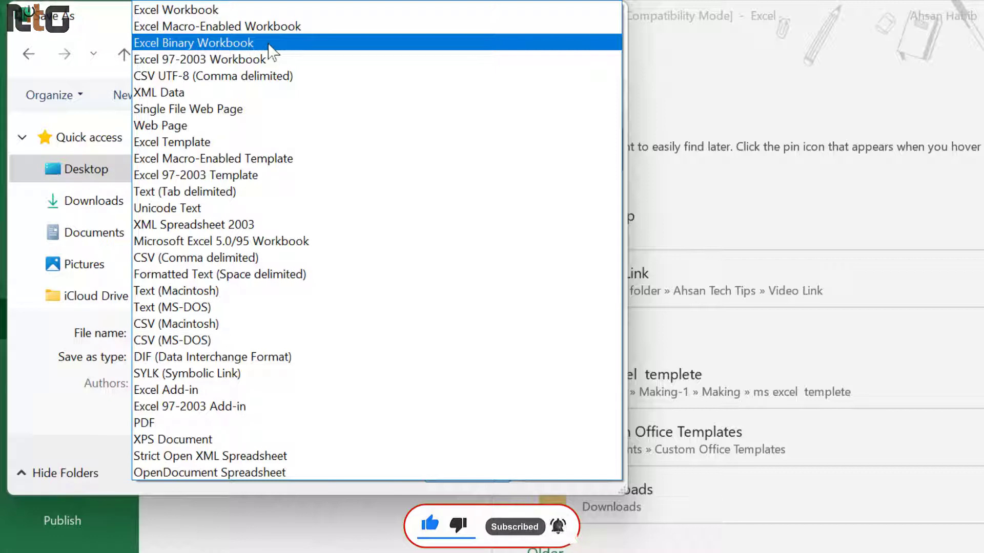
pyautogui.click(269, 44)
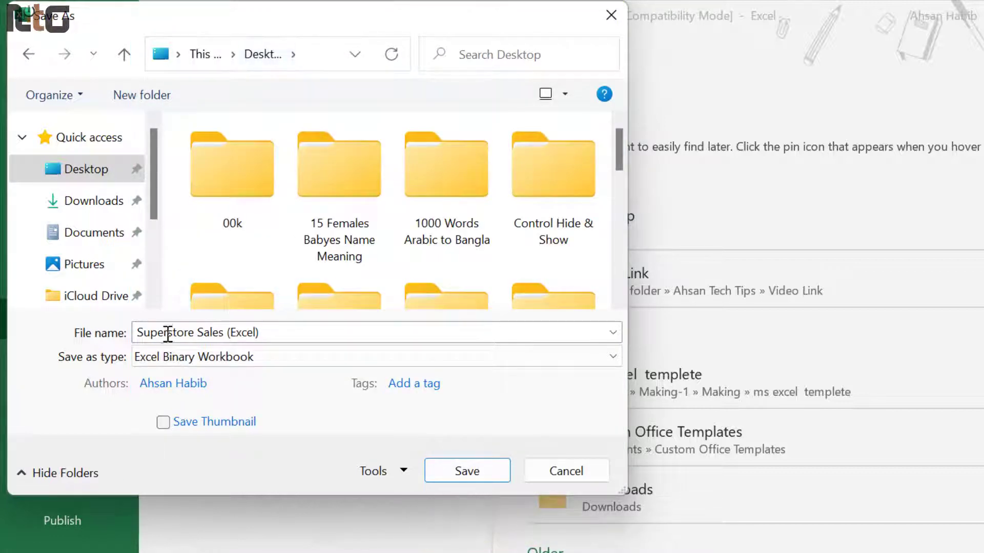
pyautogui.click(140, 332)
pyautogui.write('1')
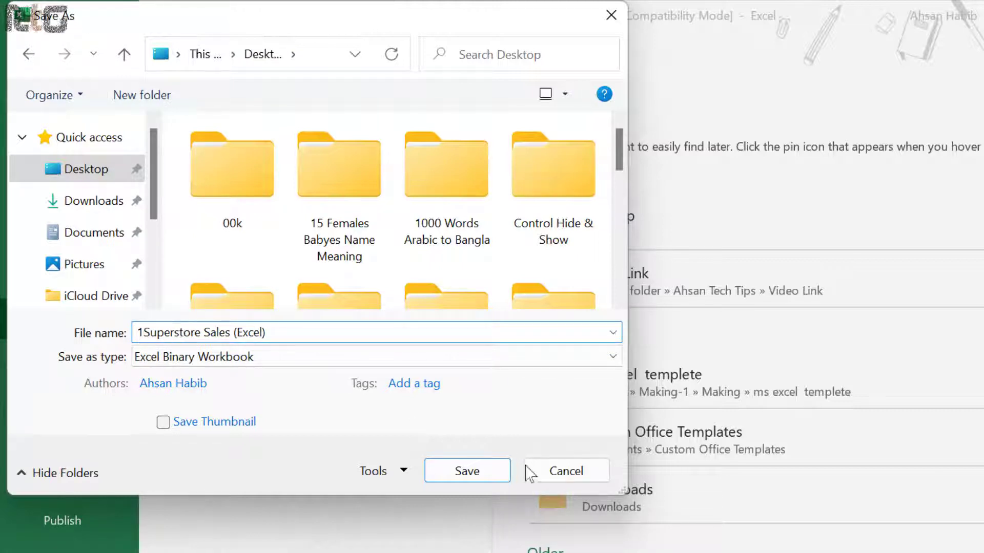
pyautogui.click(466, 481)
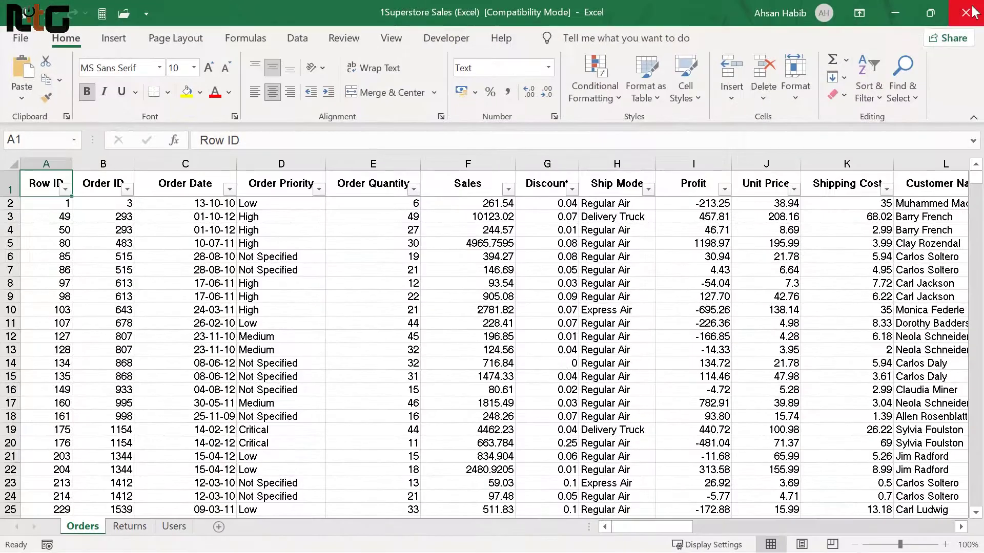
pyautogui.press('super+d')
# - Place the 1Superstore Sales icon beside the original and open its Properties
pyautogui.moveTo(27, 87)
pyautogui.mouseDown()
pyautogui.moveTo(177, 226)
pyautogui.moveTo(196, 180)
pyautogui.mouseUp()
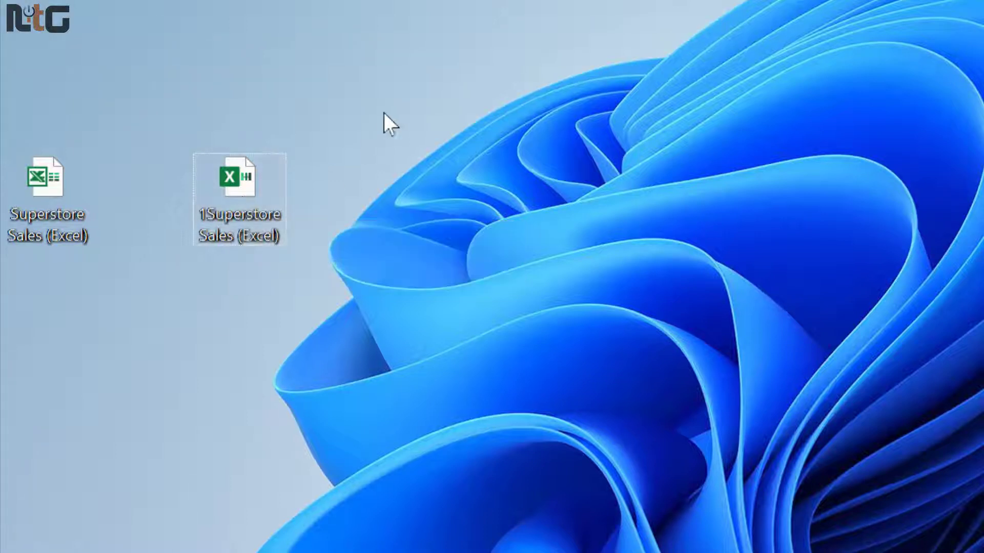
pyautogui.moveTo(373, 82); pyautogui.dragTo(195, 238)
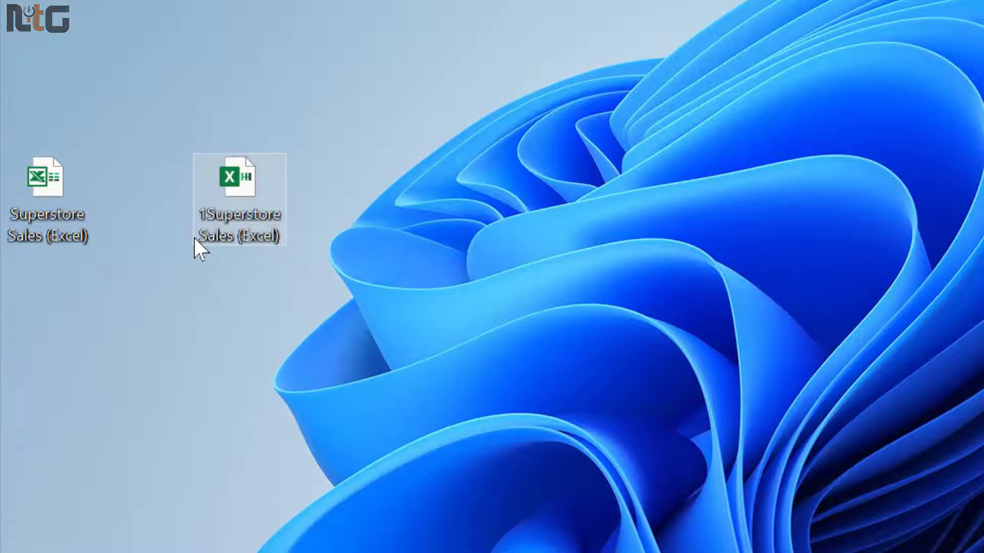
pyautogui.hotkey('alt', 'Return')
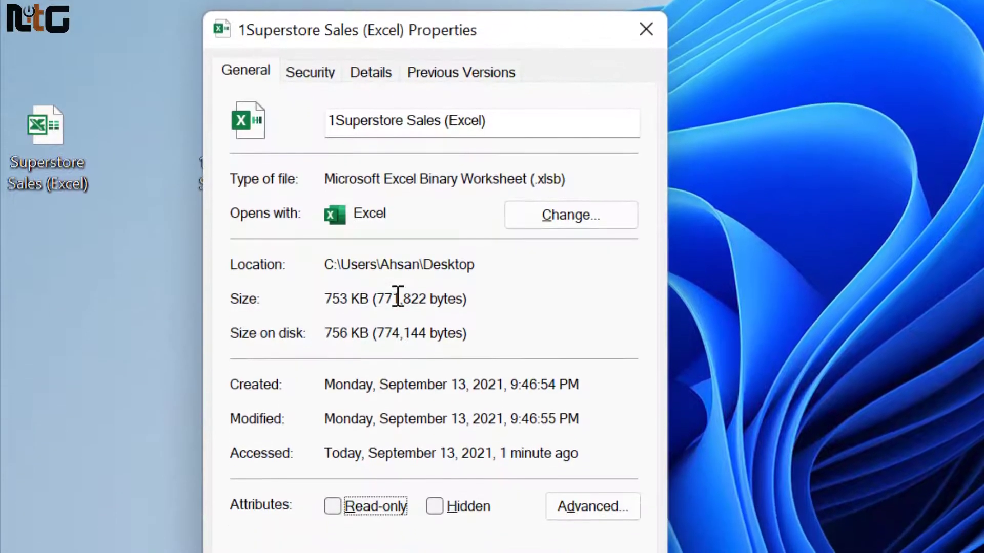
# - Confirm the binary copy's Size is 753 KB and close its Properties dialog
pyautogui.moveTo(371, 299); pyautogui.dragTo(324, 299)
pyautogui.click(432, 323)
pyautogui.click(350, 297)
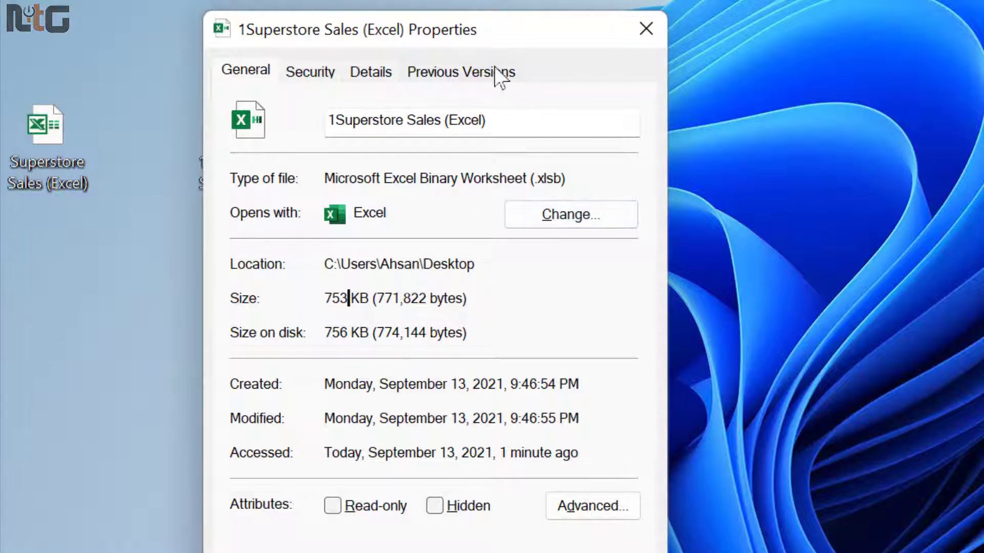
pyautogui.moveTo(490, 299); pyautogui.dragTo(208, 305)
pyautogui.click(476, 299)
pyautogui.click(650, 28)
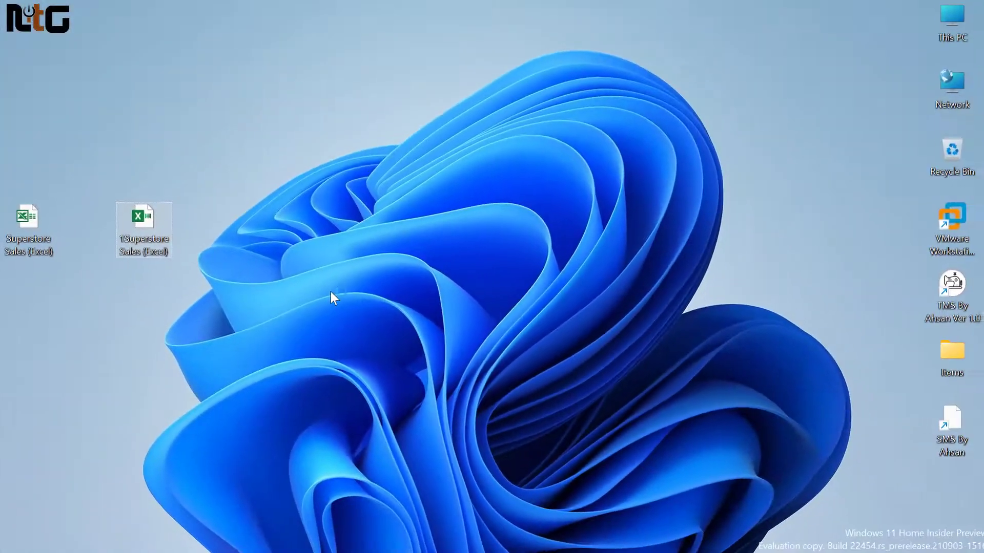
# - Open 1Superstore Sales and save it on the Desktop as Excel Workbook '2Superstore Sales (Excel)'
pyautogui.press('Return')
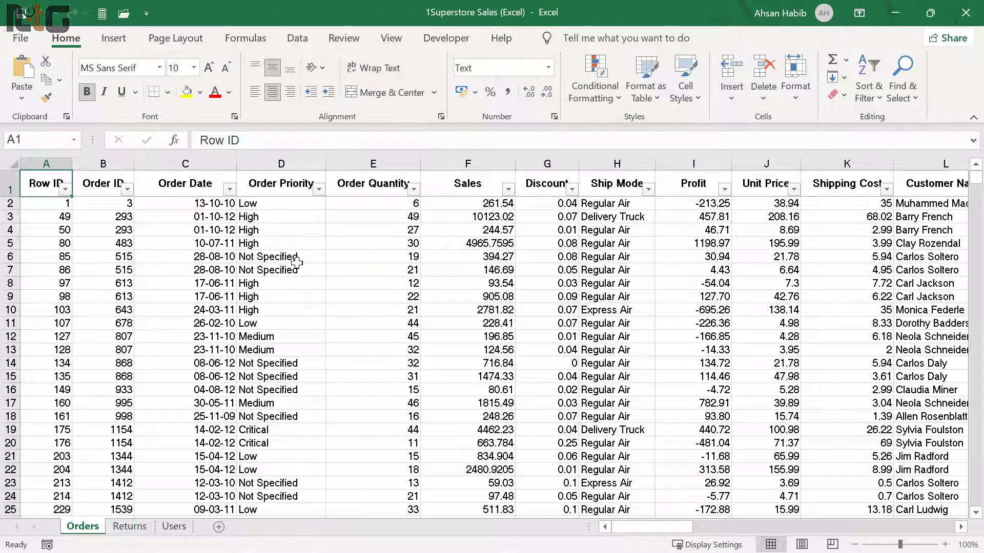
pyautogui.click(20, 38)
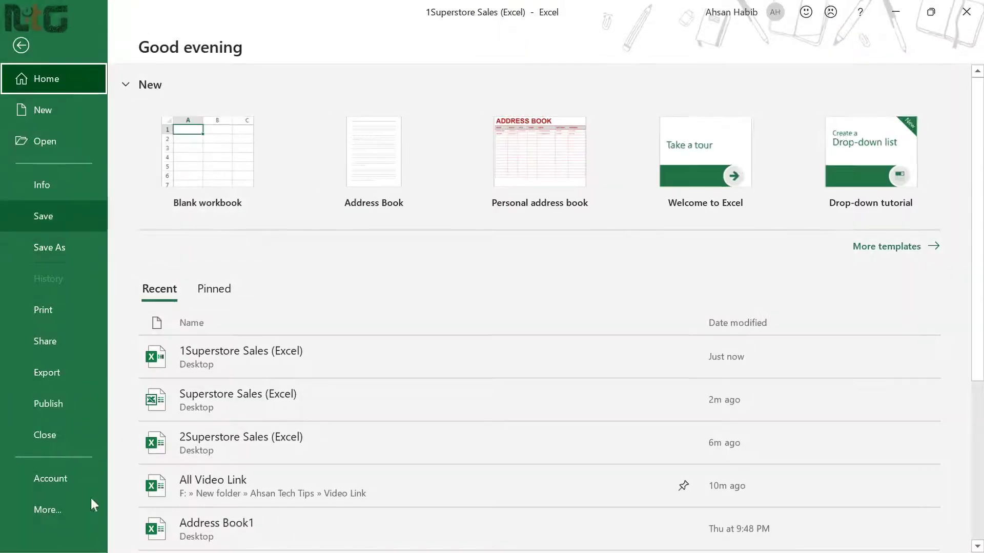
pyautogui.click(90, 320)
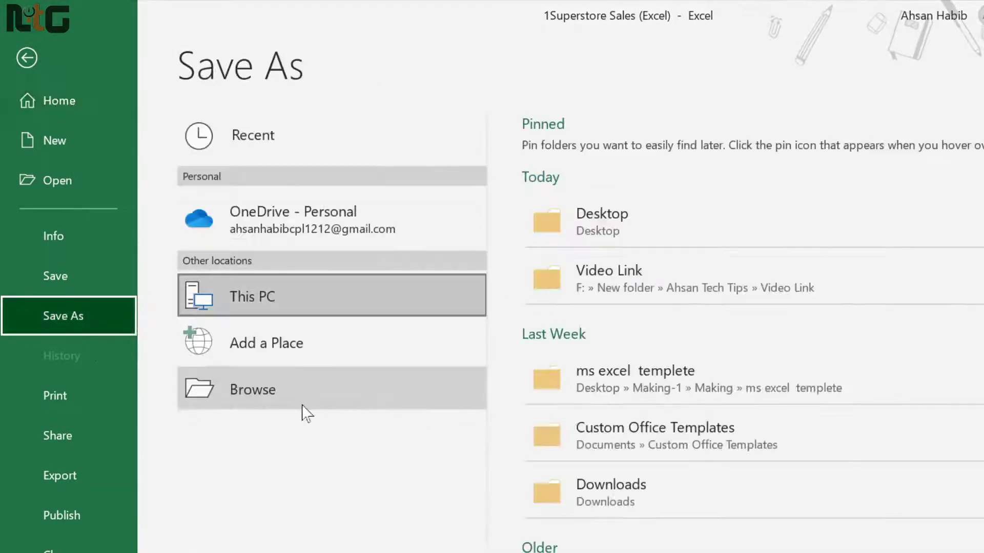
pyautogui.click(283, 391)
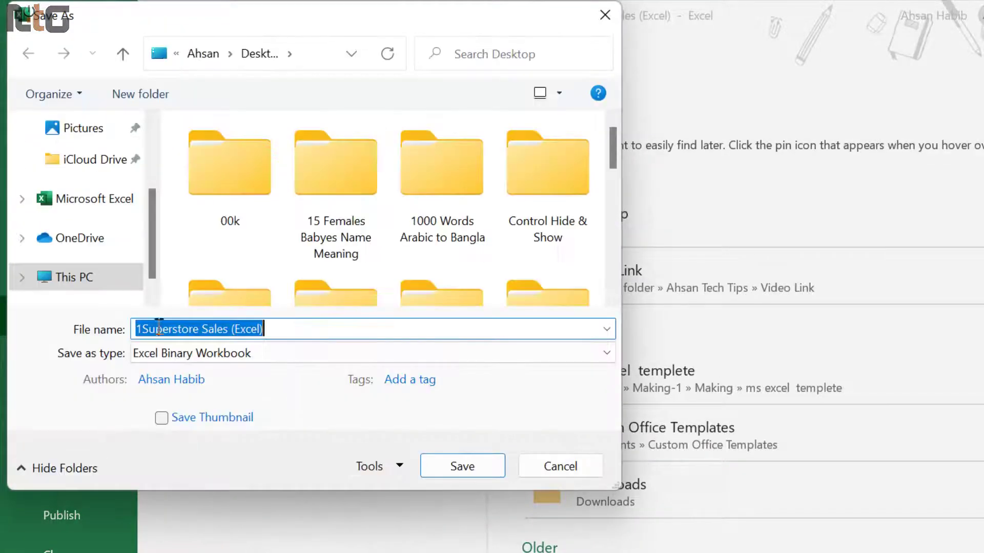
pyautogui.click(142, 330)
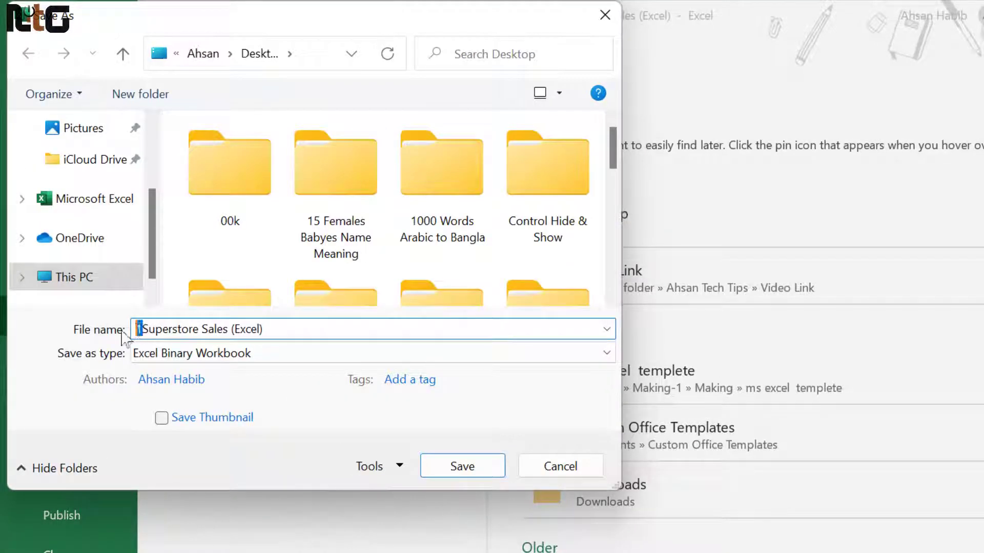
pyautogui.press('BackSpace')
pyautogui.write('2')
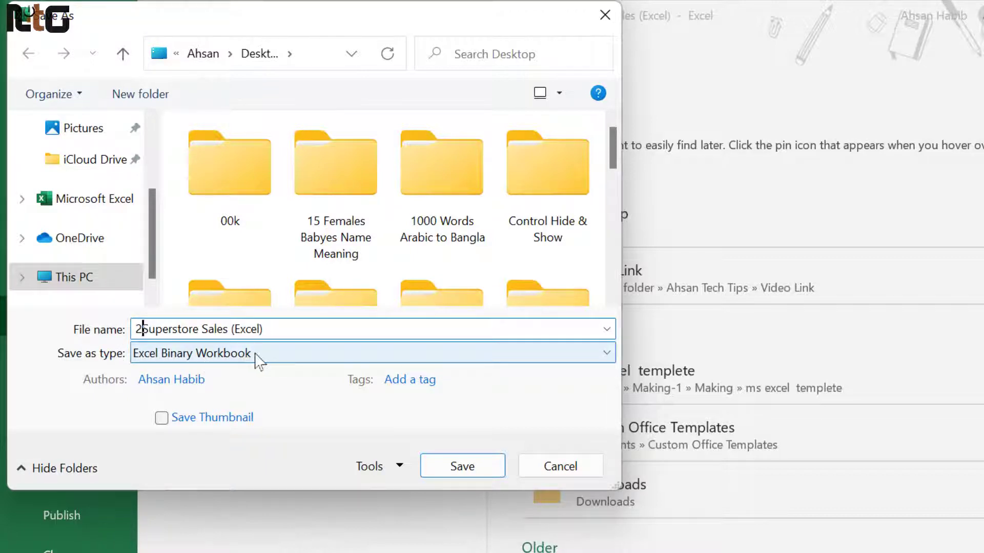
pyautogui.click(257, 358)
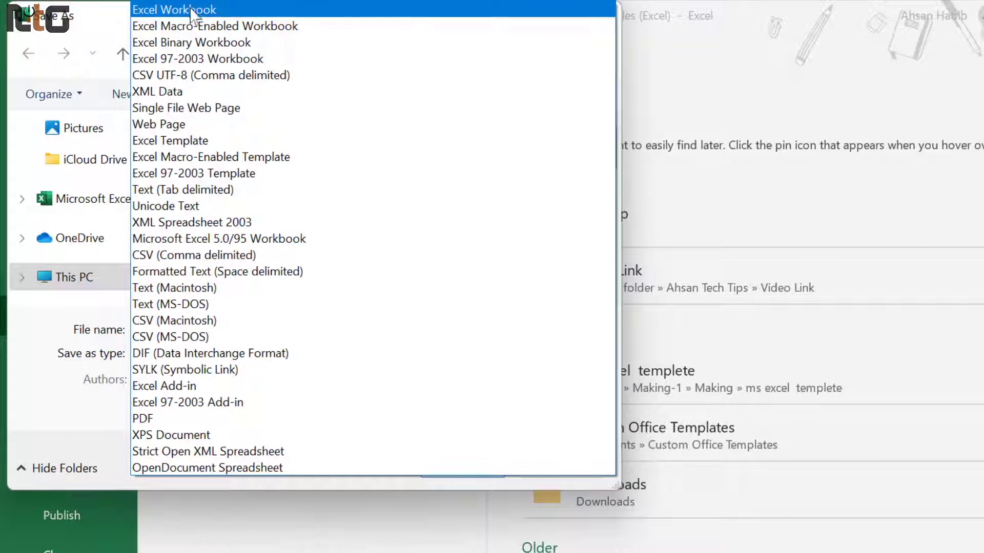
pyautogui.click(222, 9)
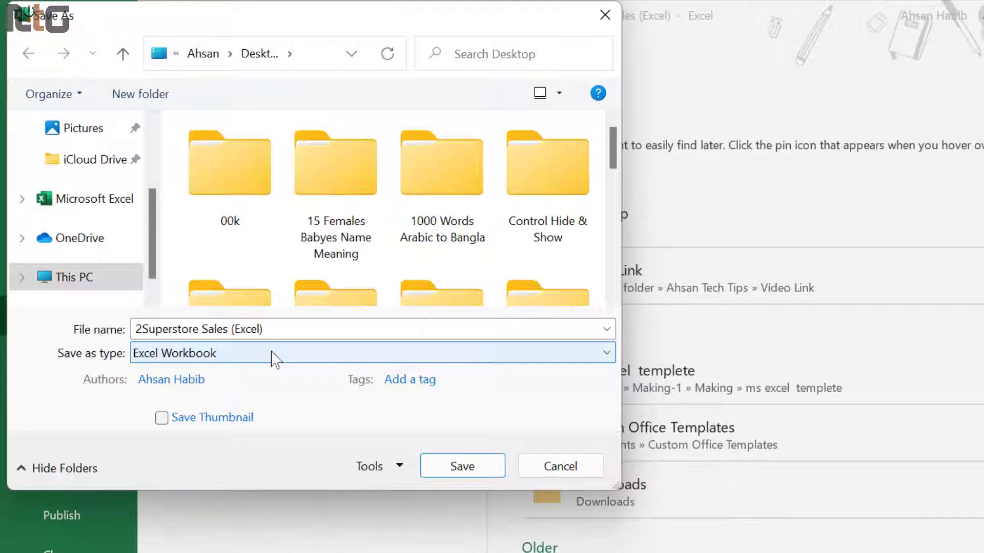
pyautogui.click(479, 468)
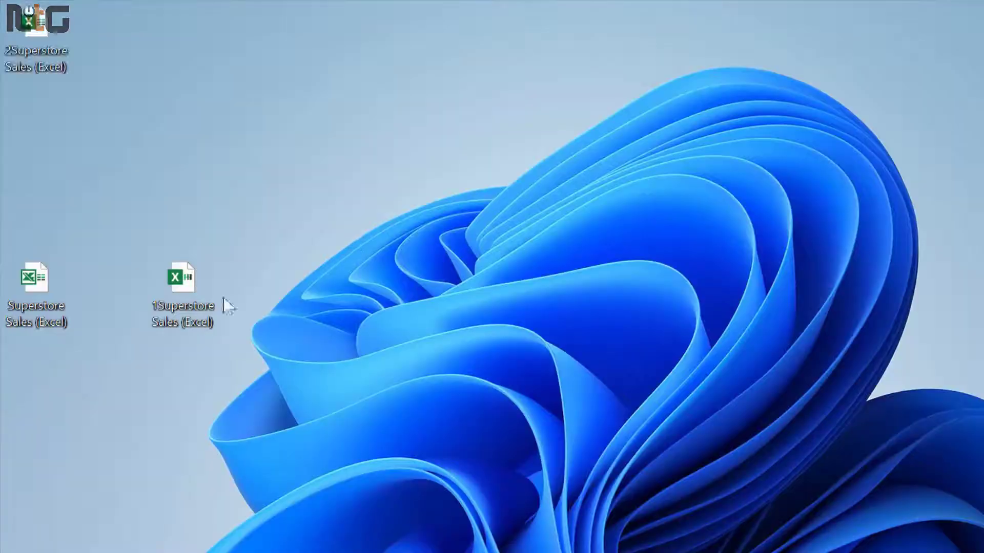
# - Move the 2Superstore icon below the other files and check its 1.27 MB size in Properties
pyautogui.moveTo(35, 51); pyautogui.dragTo(213, 235)
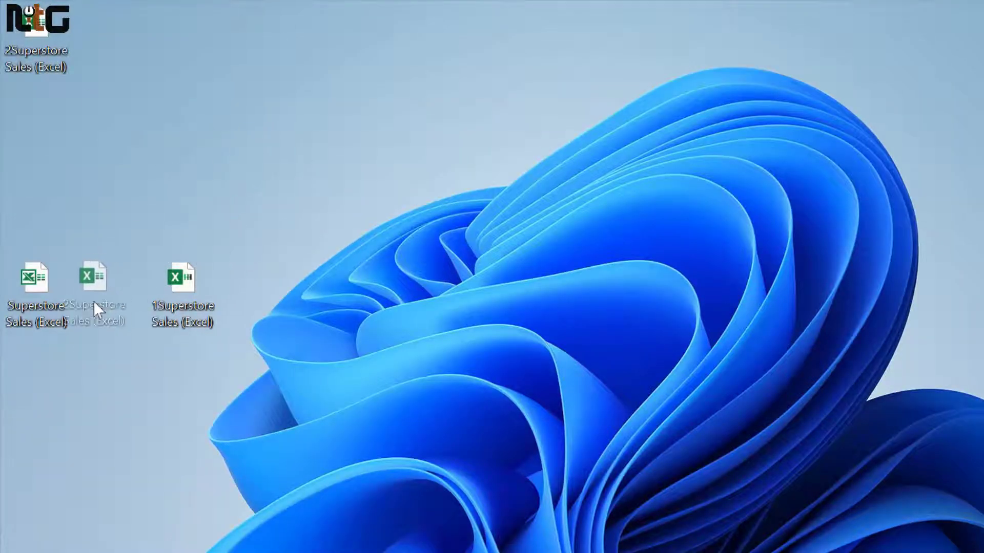
pyautogui.moveTo(94, 300); pyautogui.dragTo(103, 418)
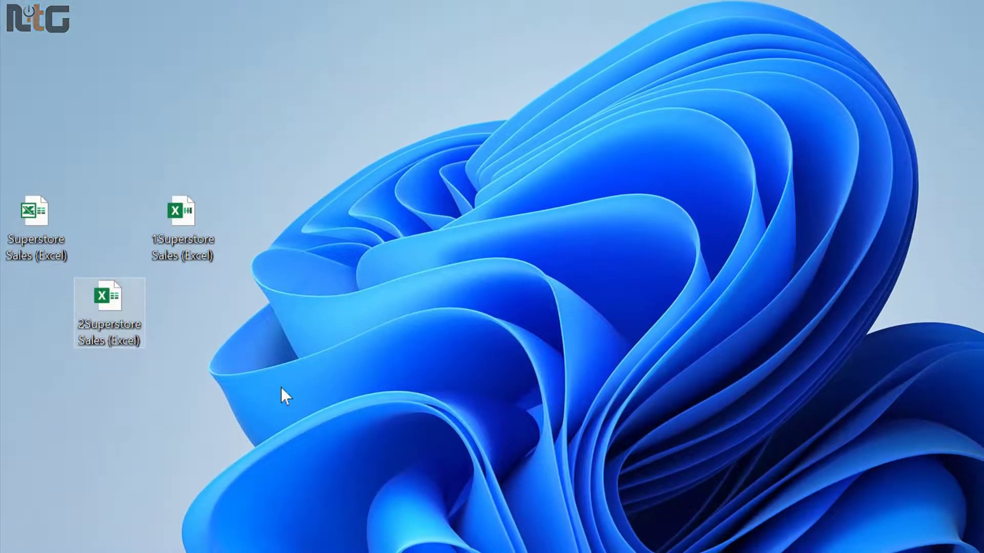
pyautogui.hotkey('alt', 'Return')
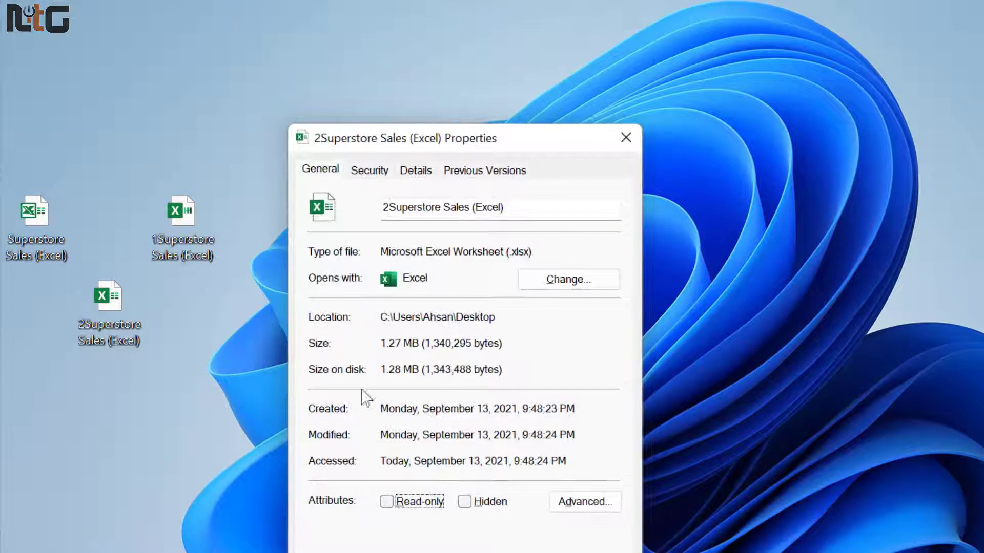
pyautogui.doubleClick(415, 344)
pyautogui.click(420, 342)
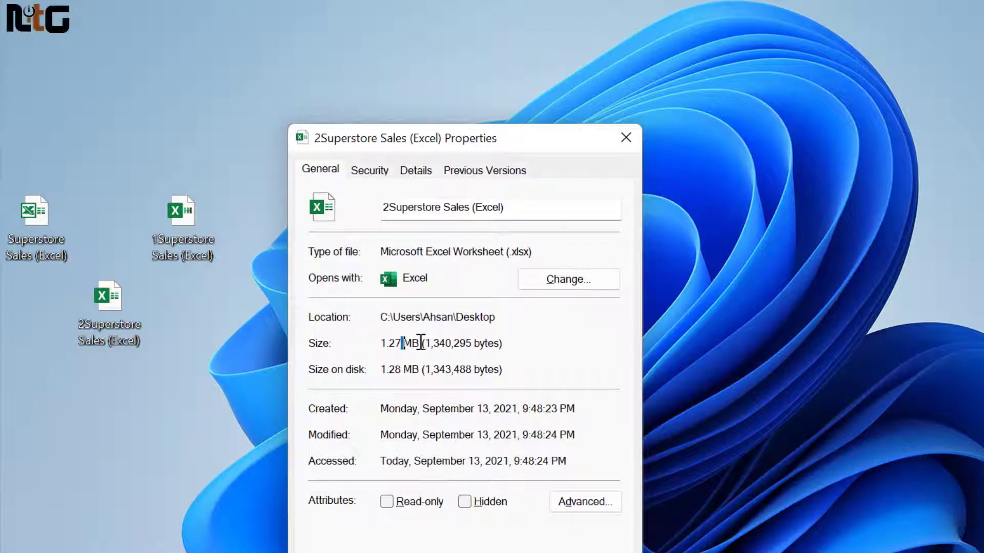
pyautogui.doubleClick(421, 342)
pyautogui.click(386, 343)
# - Open the original's Properties beside it and compare 2.88 MB against the copy's 1.27 MB
pyautogui.click(41, 216)
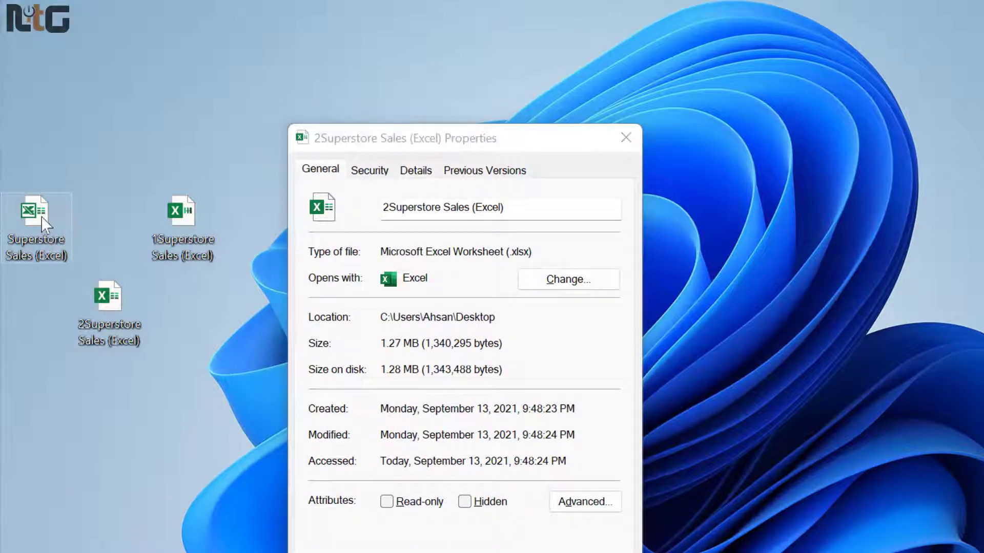
pyautogui.hotkey('alt', 'Return')
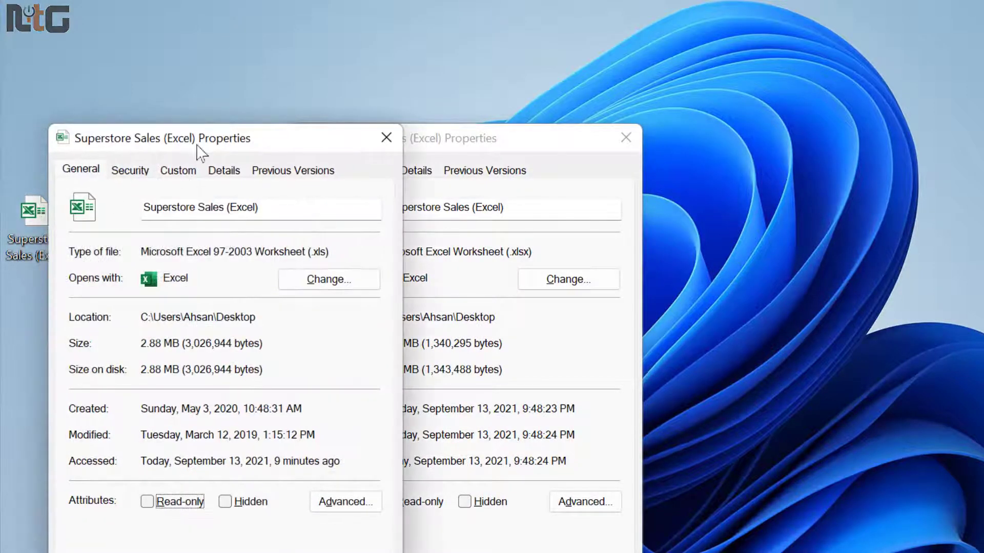
pyautogui.moveTo(199, 149); pyautogui.dragTo(841, 155)
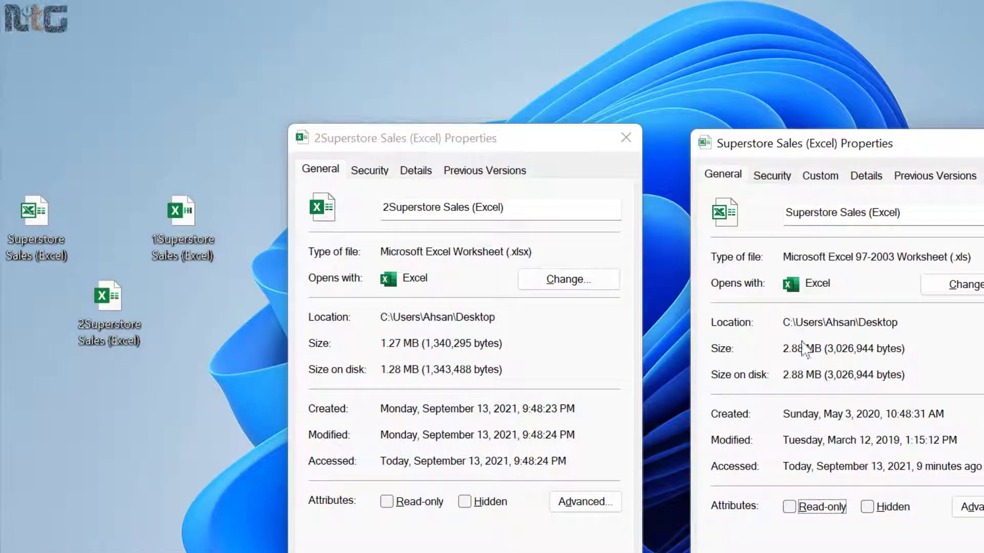
pyautogui.doubleClick(794, 348)
pyautogui.click(405, 256)
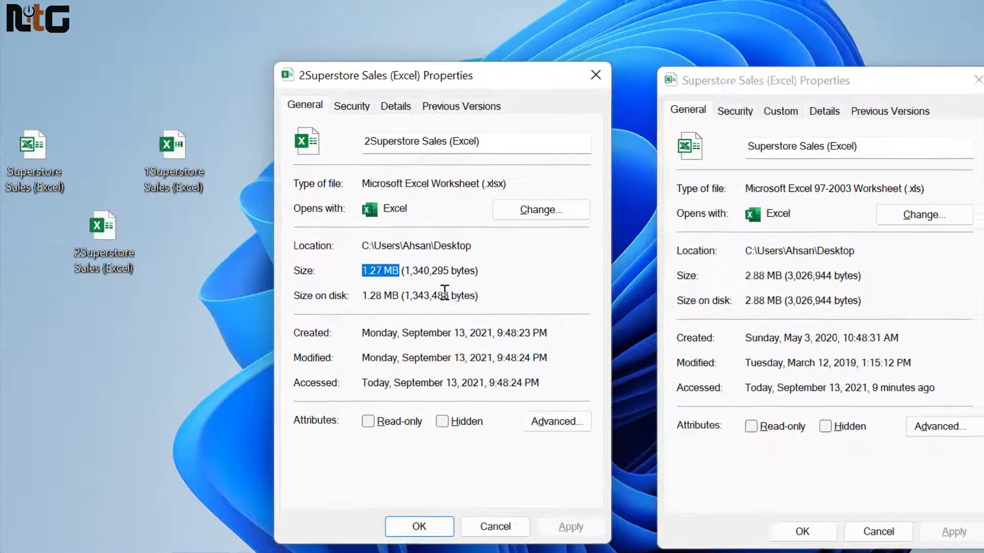
pyautogui.press('Escape')
pyautogui.press('Escape')
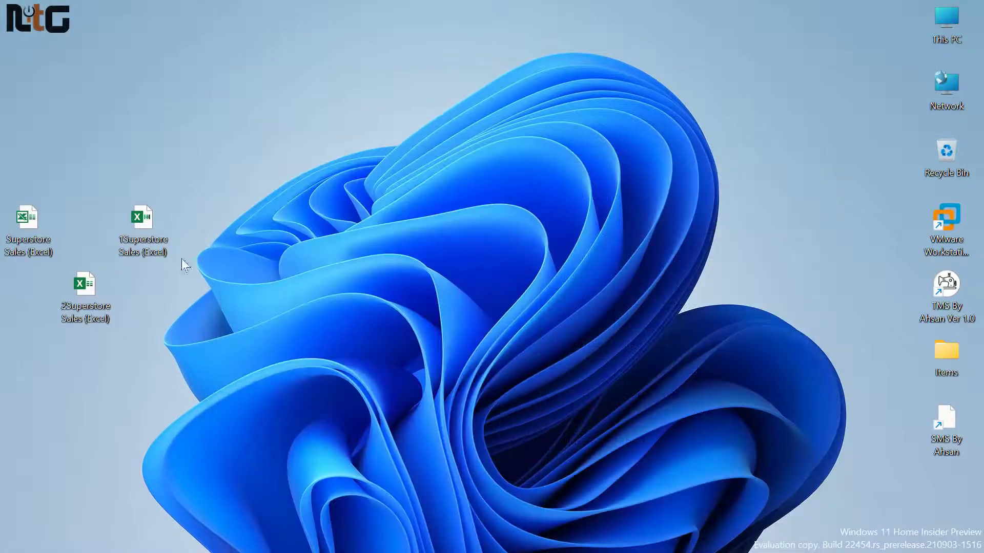